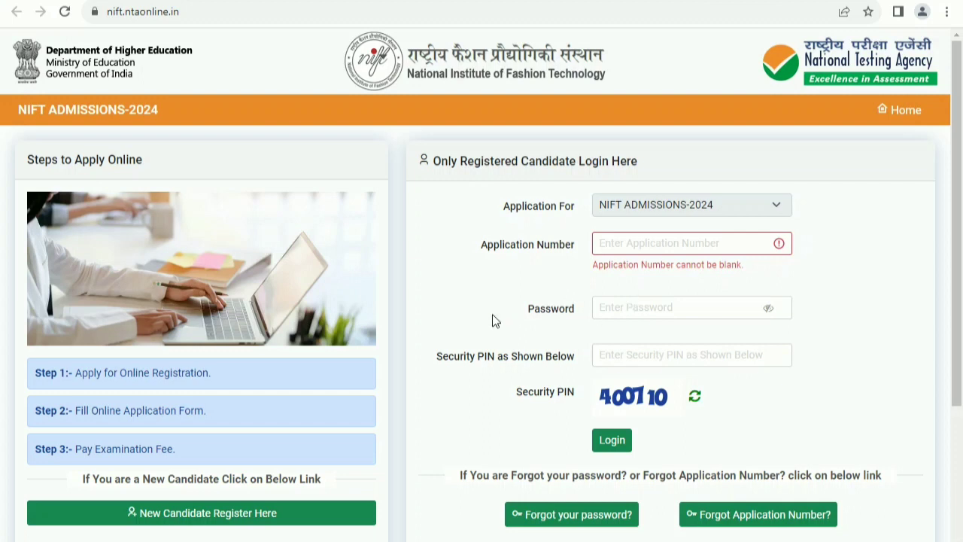
- Scroll down the login page and choose 'New Candidate Register Here'
{"action": "scroll", "coordinate": [510, 314], "scroll_direction": "down", "scroll_amount": 3}
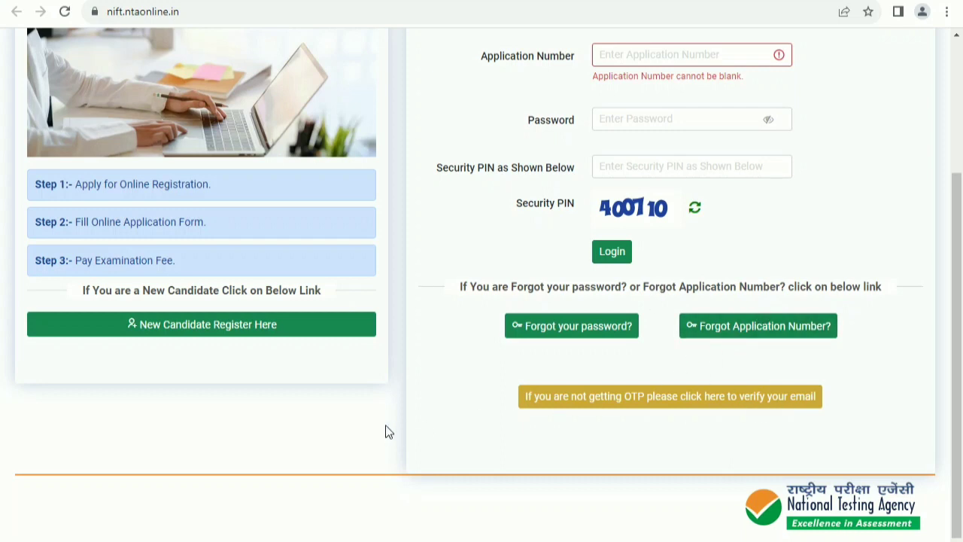
{"action": "left_click", "coordinate": [215, 325]}
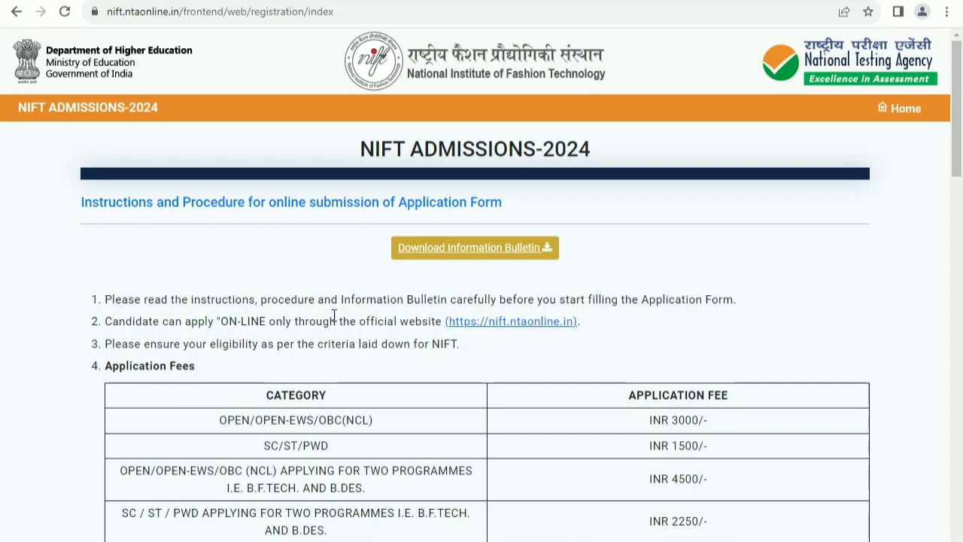
- Accept the Information Bulletin declaration and proceed to the registration form
{"action": "scroll", "coordinate": [334, 316], "scroll_direction": "down", "scroll_amount": 2}
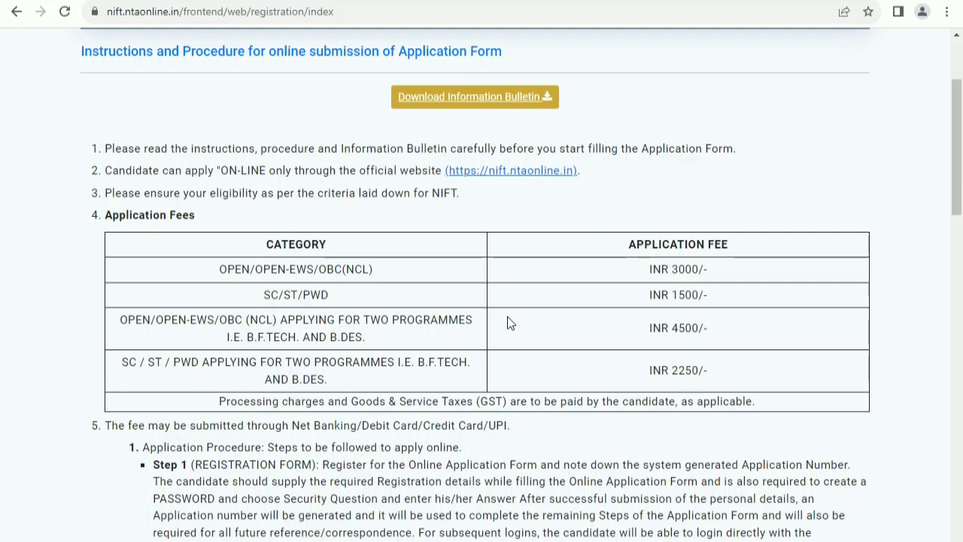
{"action": "scroll", "coordinate": [507, 322], "scroll_direction": "down", "scroll_amount": 17}
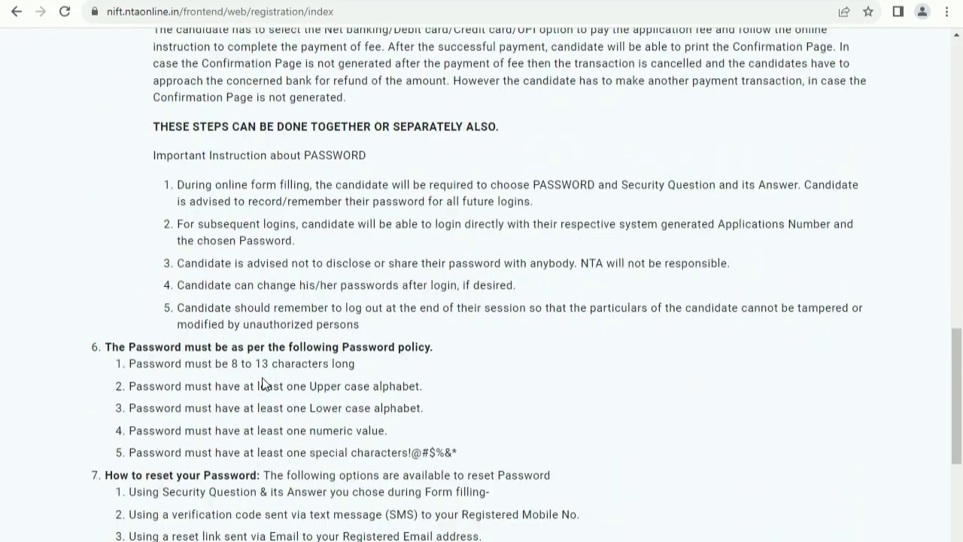
{"action": "left_click", "coordinate": [86, 382]}
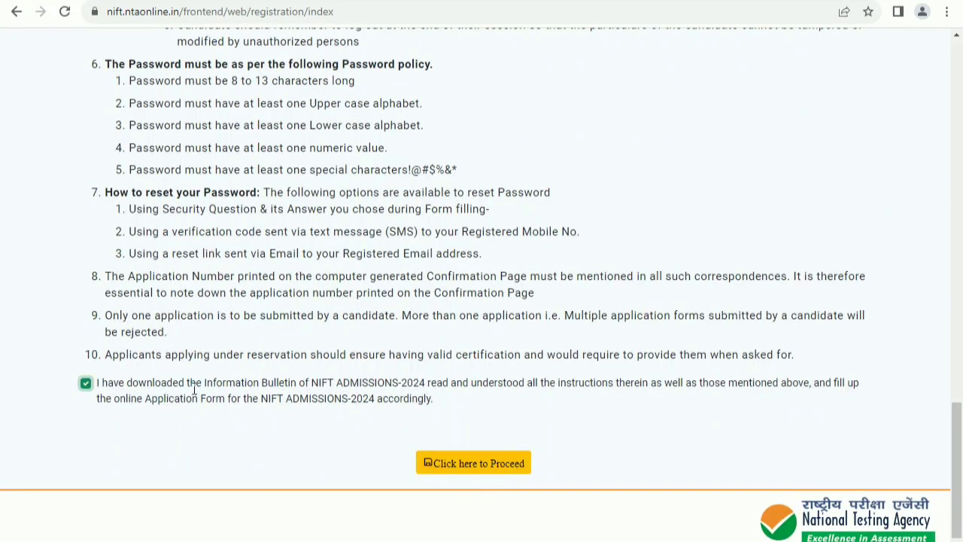
{"action": "left_click", "coordinate": [455, 462]}
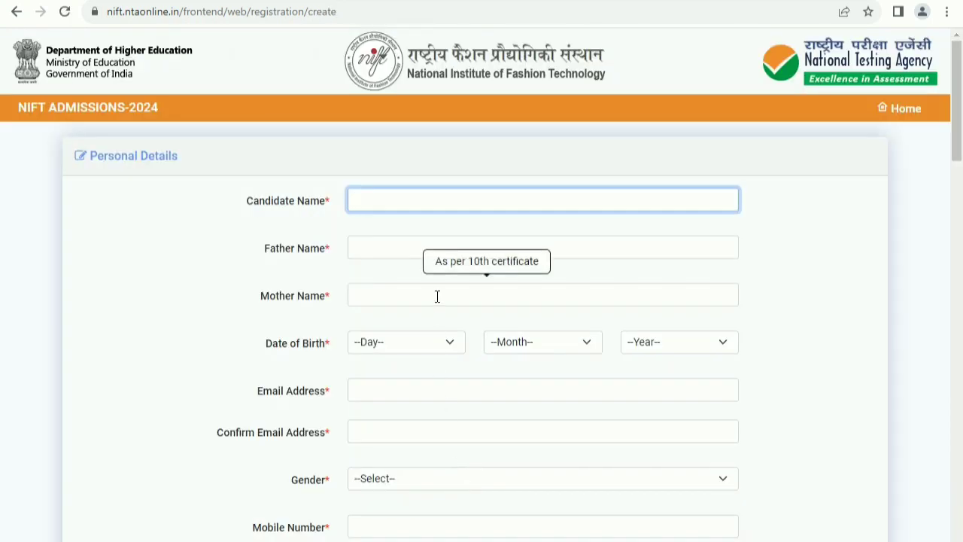
{"action": "scroll", "coordinate": [438, 296], "scroll_direction": "down", "scroll_amount": 1}
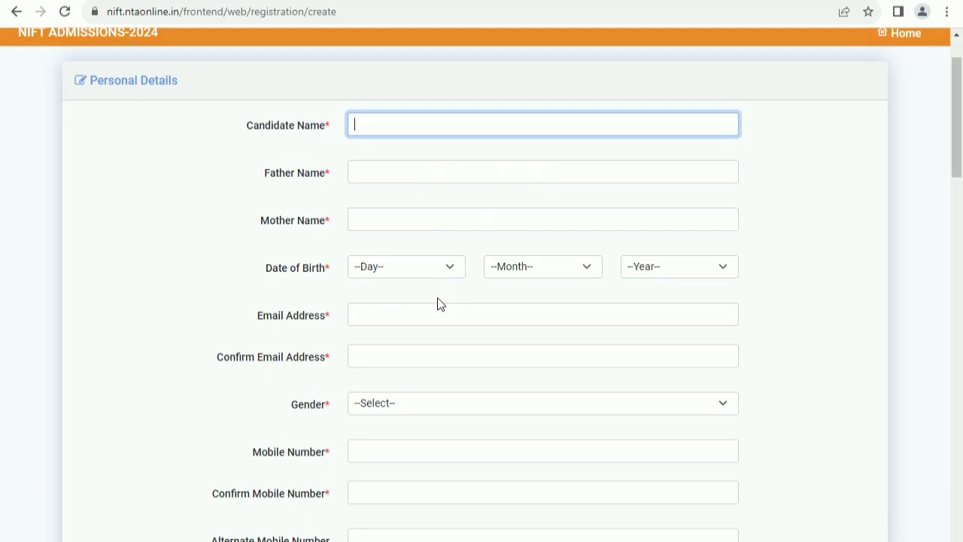
{"action": "left_click", "coordinate": [396, 191]}
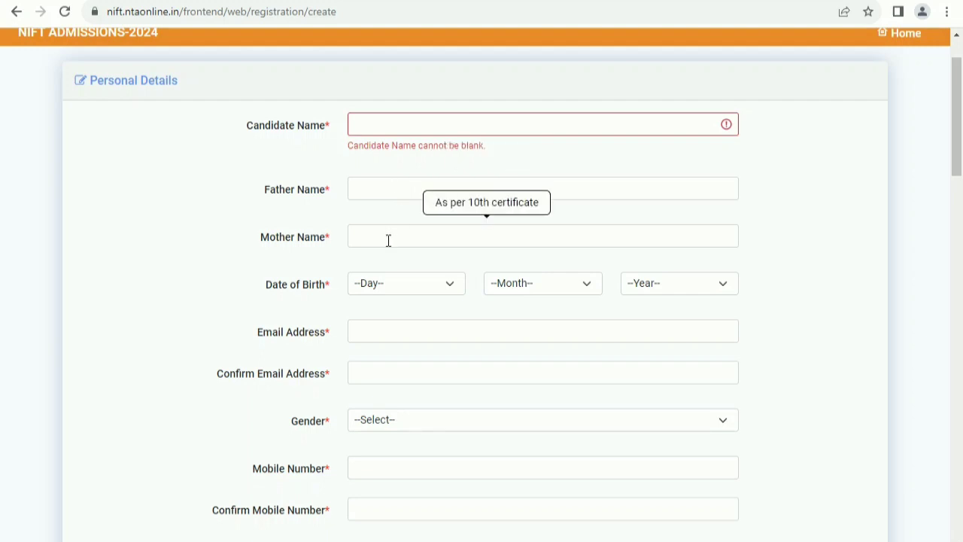
{"action": "left_click", "coordinate": [413, 292]}
{"action": "left_click", "coordinate": [404, 236]}
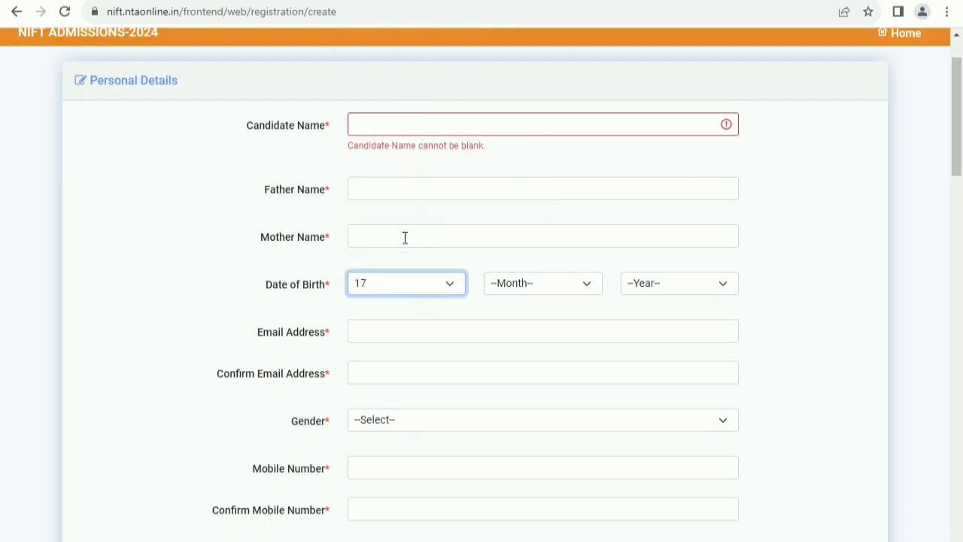
{"action": "left_click", "coordinate": [519, 290]}
{"action": "left_click", "coordinate": [527, 331]}
{"action": "left_click", "coordinate": [684, 290]}
{"action": "left_click", "coordinate": [662, 195]}
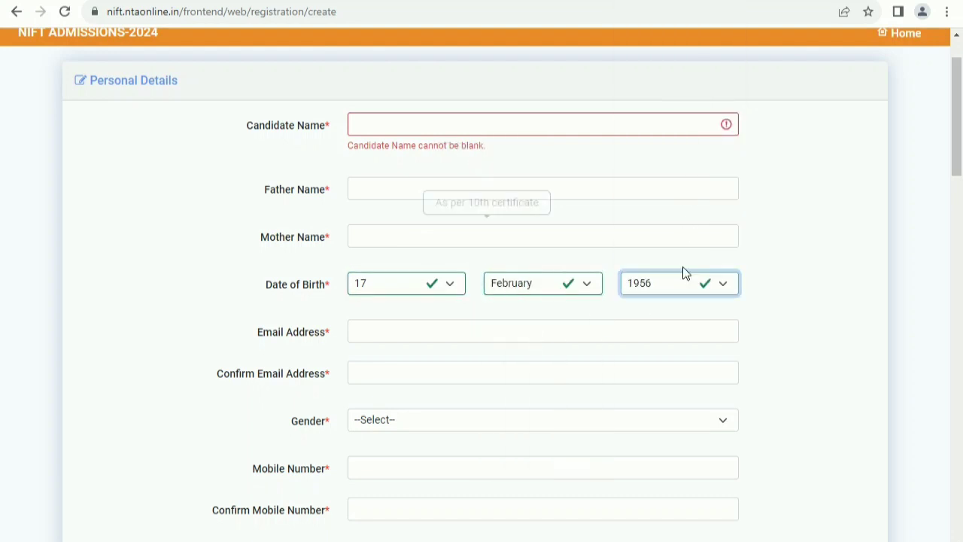
{"action": "left_click", "coordinate": [663, 283]}
{"action": "type", "text": "2002"}
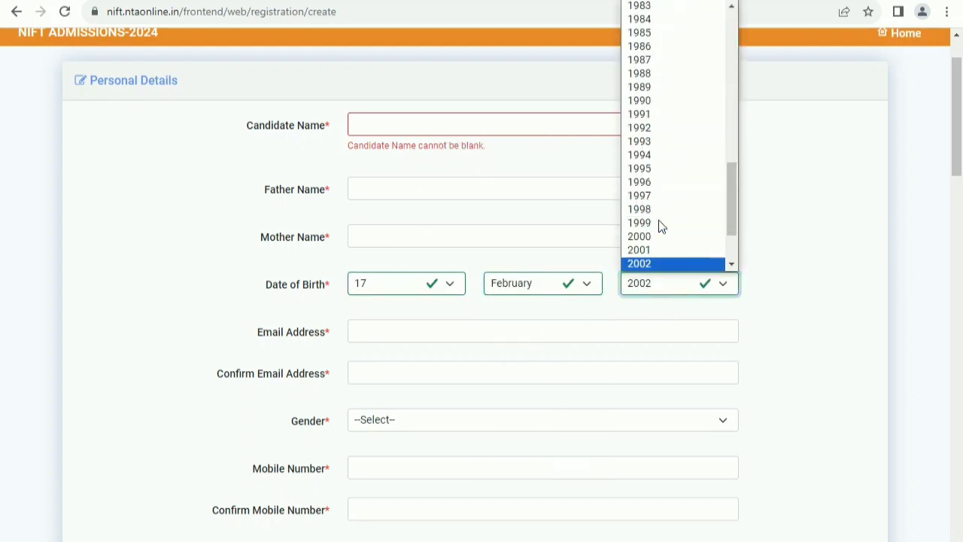
{"action": "left_click", "coordinate": [494, 322]}
- Choose MALE as the gender
{"action": "left_click", "coordinate": [492, 322]}
{"action": "scroll", "coordinate": [491, 301], "scroll_direction": "down", "scroll_amount": 2}
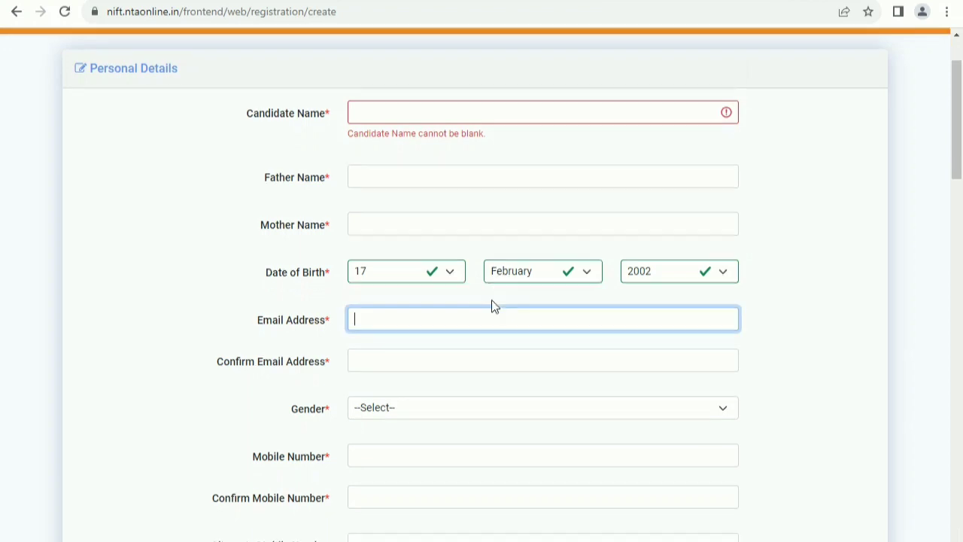
{"action": "left_click", "coordinate": [407, 268]}
{"action": "left_click", "coordinate": [398, 318]}
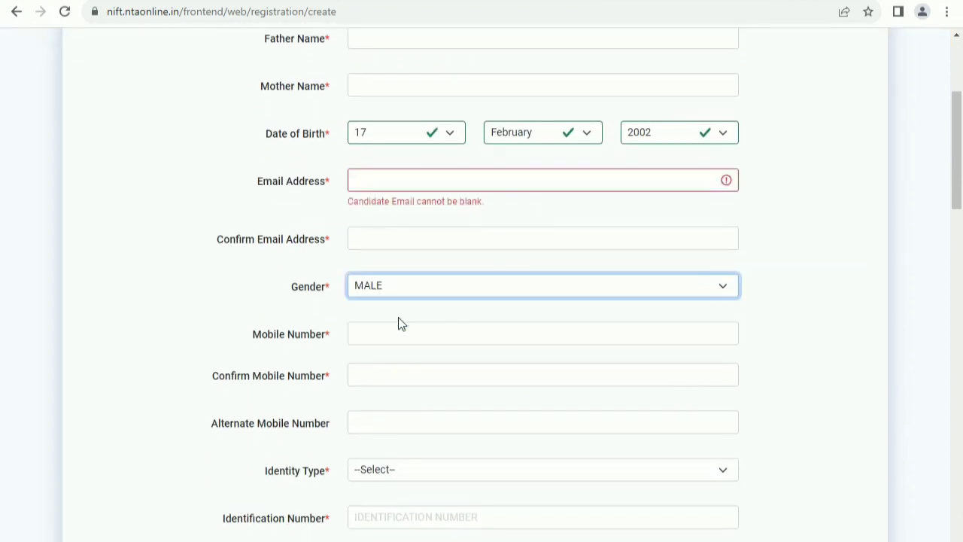
{"action": "scroll", "coordinate": [398, 324], "scroll_direction": "down", "scroll_amount": 2}
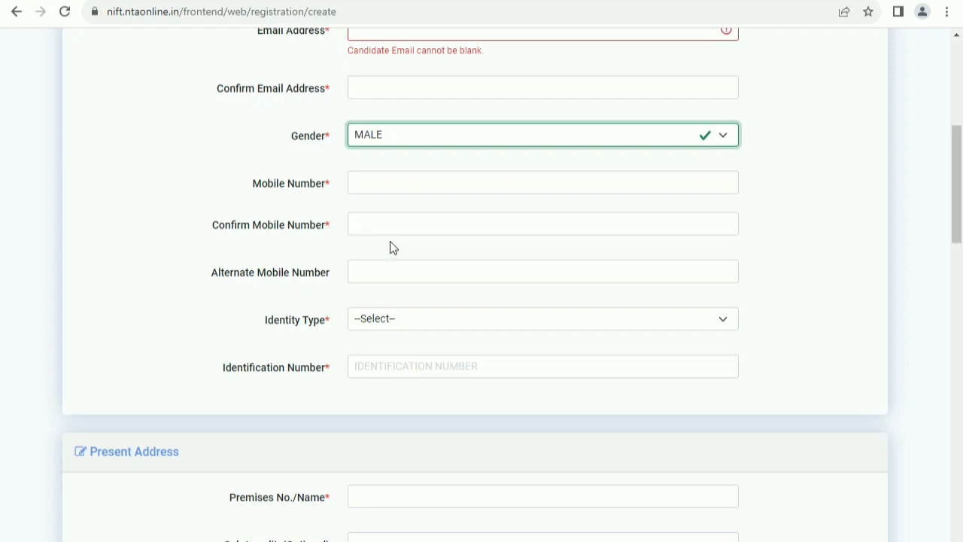
- Select AADHAAR NUMBER as the identity type and move to the Identification Number field
{"action": "left_click", "coordinate": [391, 321]}
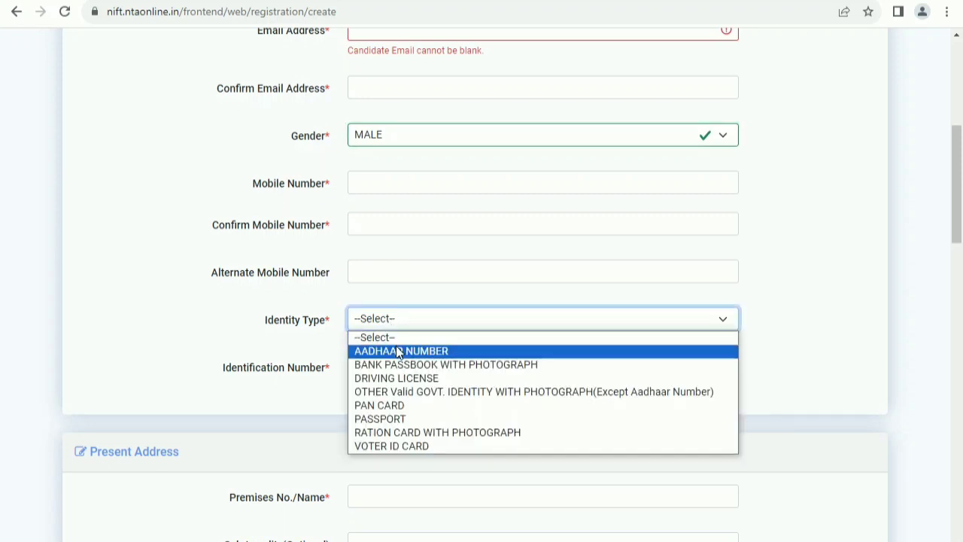
{"action": "left_click", "coordinate": [398, 352]}
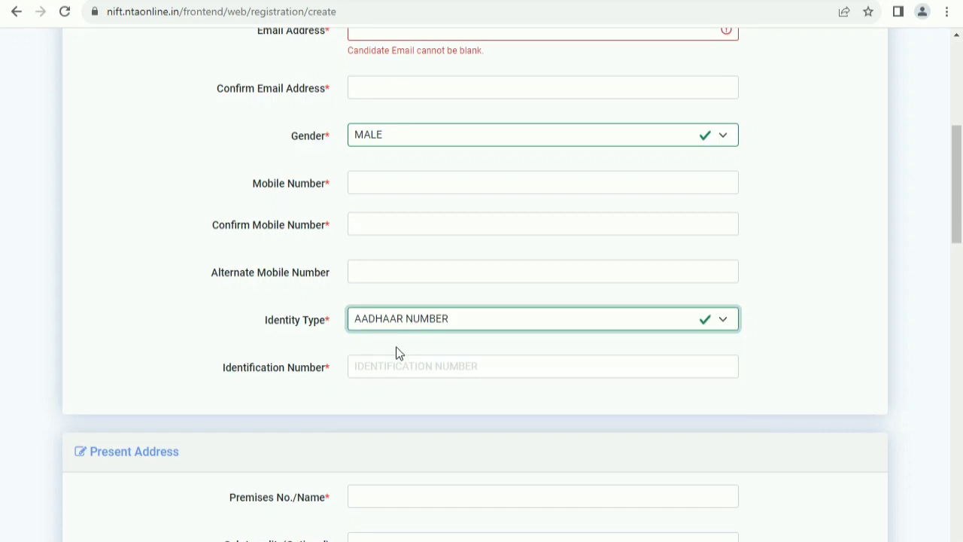
{"action": "left_click", "coordinate": [410, 322]}
{"action": "left_click", "coordinate": [409, 322]}
{"action": "left_click", "coordinate": [400, 366]}
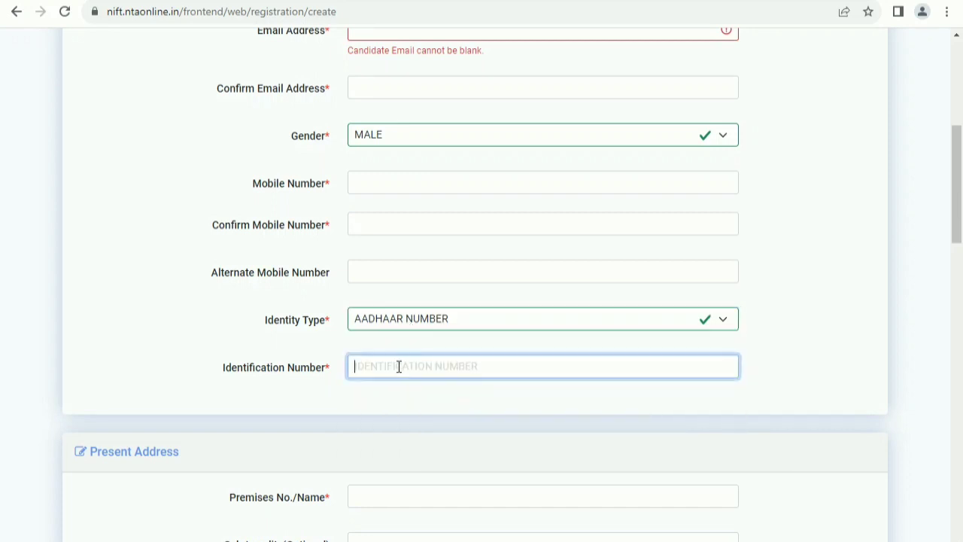
{"action": "scroll", "coordinate": [398, 367], "scroll_direction": "down", "scroll_amount": 2}
{"action": "scroll", "coordinate": [389, 369], "scroll_direction": "down", "scroll_amount": 3}
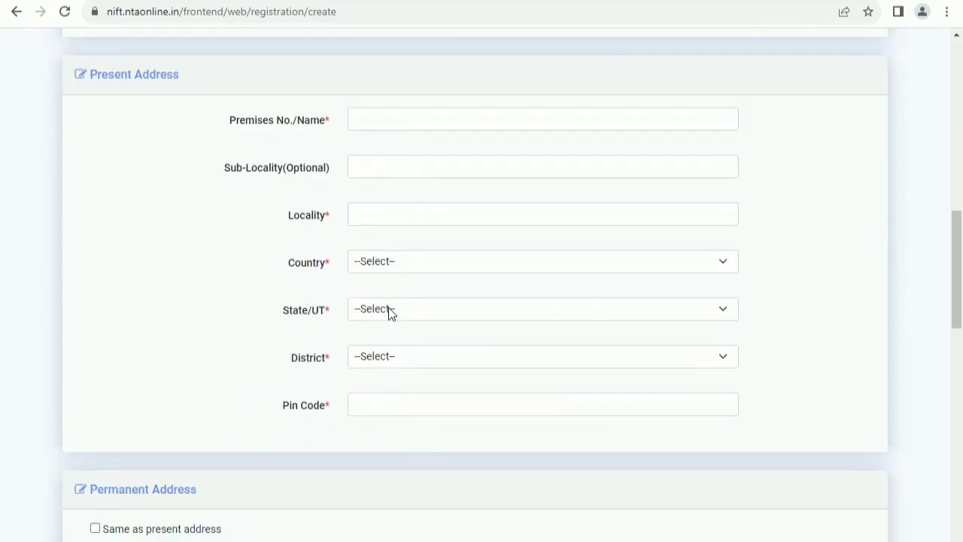
{"action": "scroll", "coordinate": [403, 297], "scroll_direction": "down", "scroll_amount": 4}
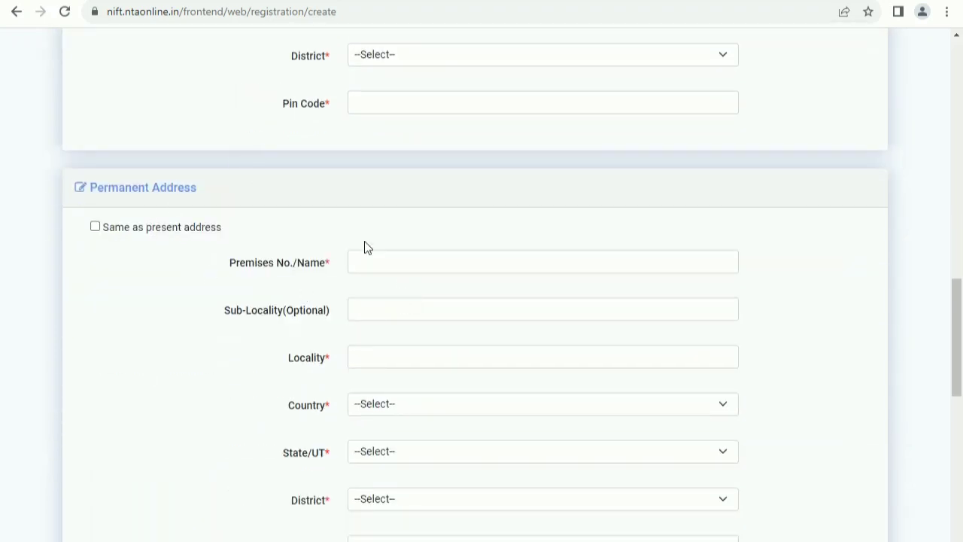
{"action": "scroll", "coordinate": [452, 337], "scroll_direction": "down", "scroll_amount": 7}
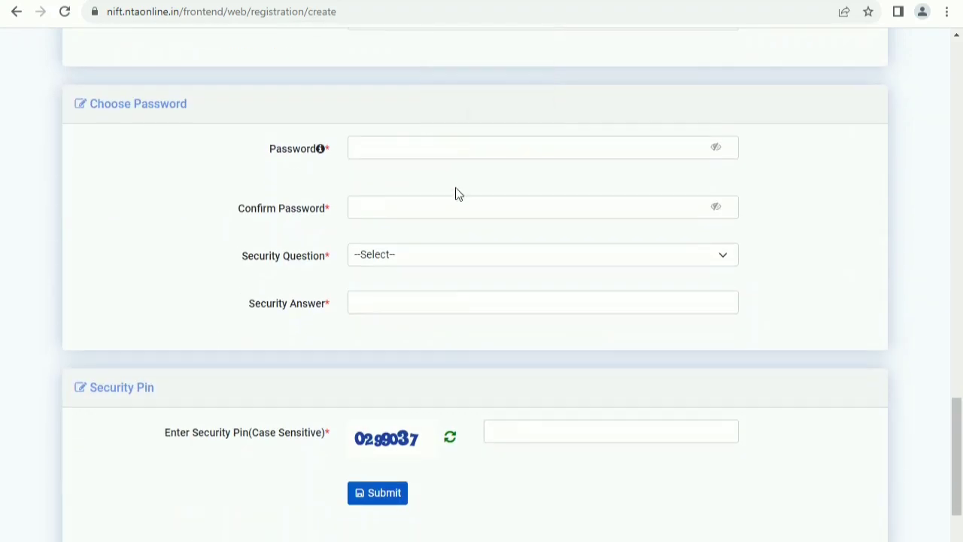
- Enter the password, pick security question WHAT IS YOUR MOTHER NAME, and fill the answer and security pin
{"action": "left_click", "coordinate": [421, 154]}
{"action": "scroll", "coordinate": [428, 191], "scroll_direction": "up", "scroll_amount": 1}
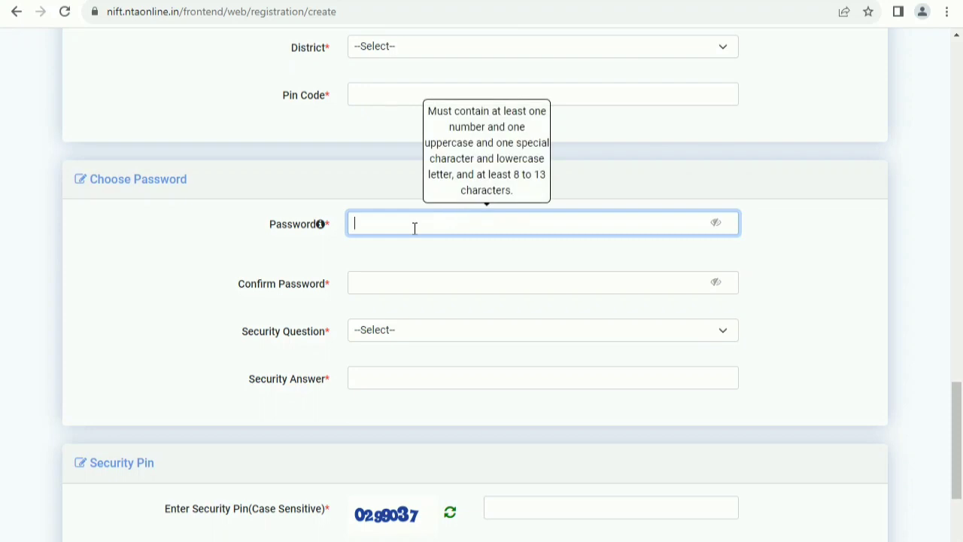
{"action": "left_click", "coordinate": [406, 331]}
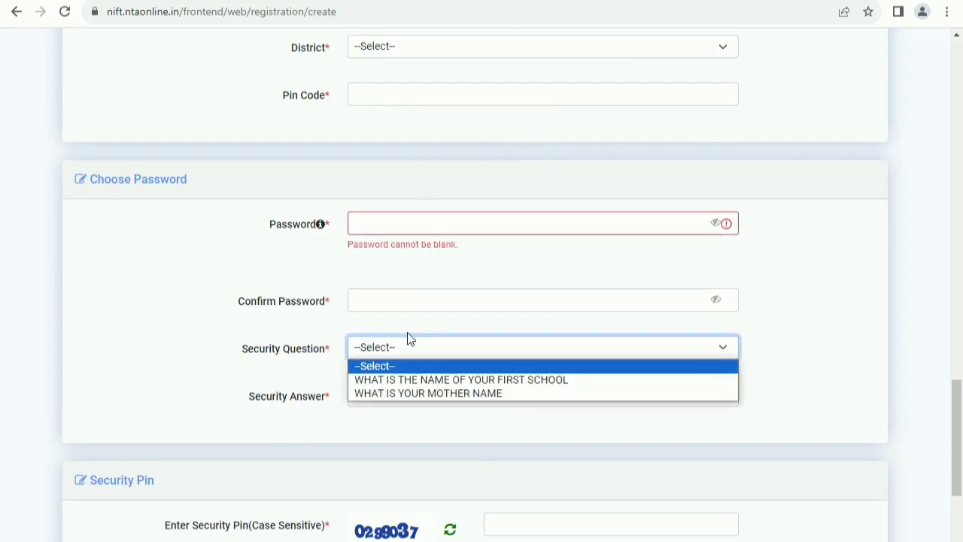
{"action": "left_click", "coordinate": [452, 392]}
{"action": "left_click", "coordinate": [454, 392]}
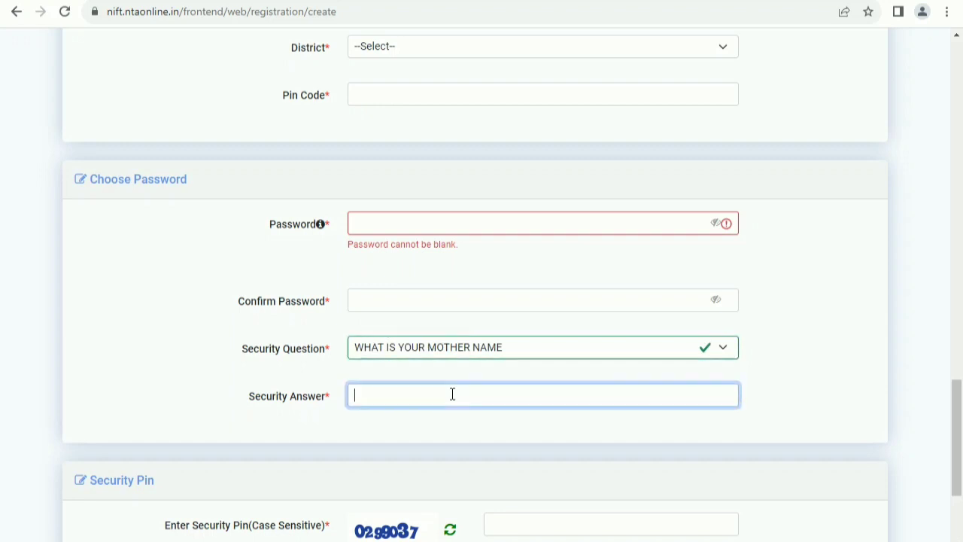
{"action": "scroll", "coordinate": [459, 376], "scroll_direction": "down", "scroll_amount": 3}
{"action": "left_click", "coordinate": [519, 335]}
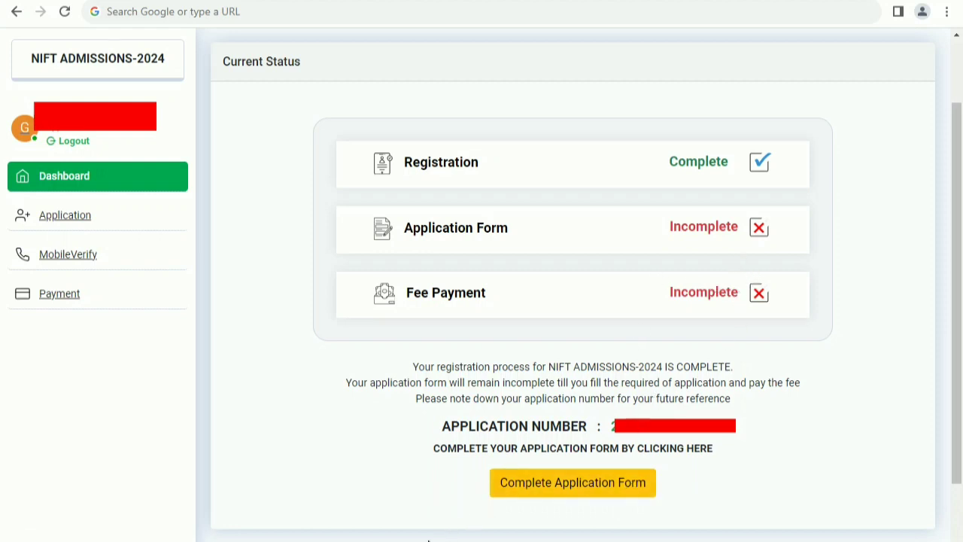
- Start the application form and keep annual income as Up to 100000
{"action": "left_click", "coordinate": [572, 482]}
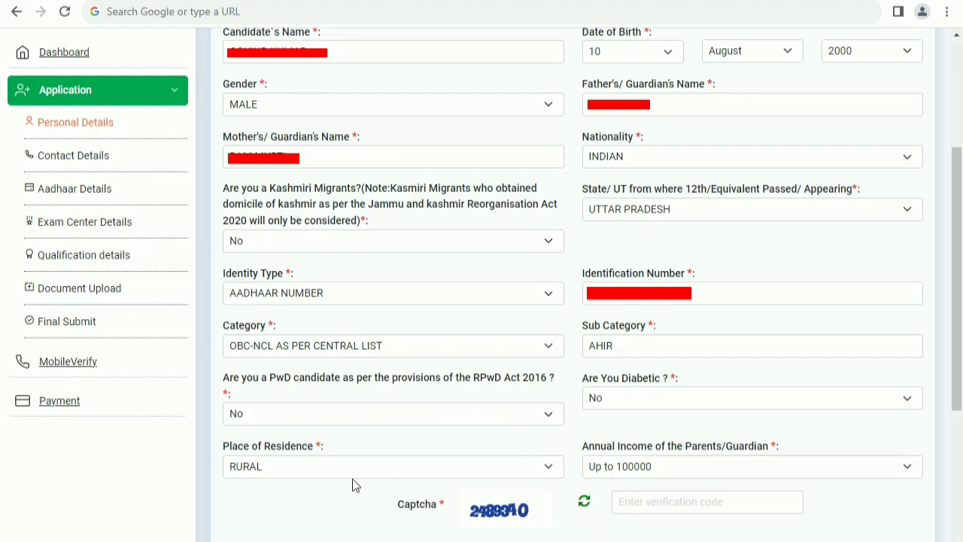
{"action": "left_click", "coordinate": [615, 470]}
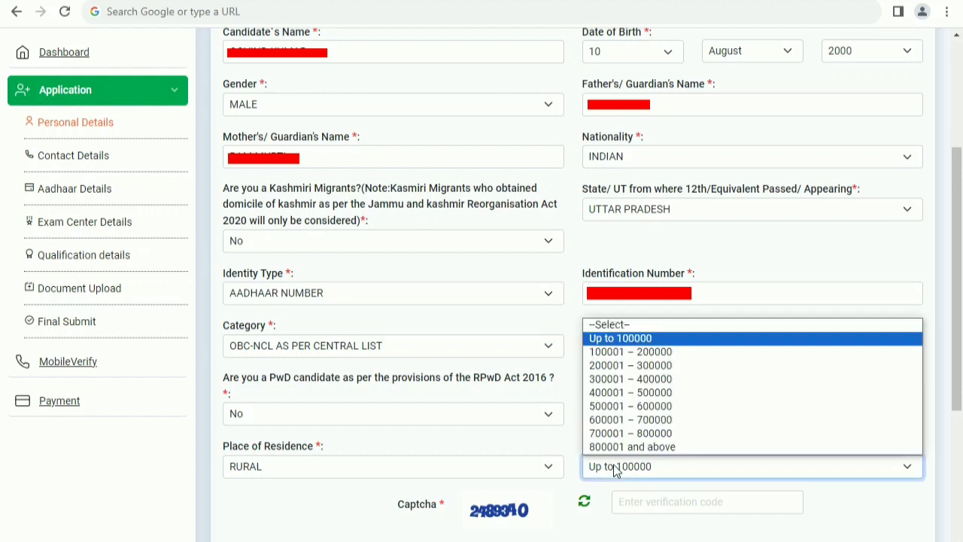
{"action": "left_click", "coordinate": [616, 467]}
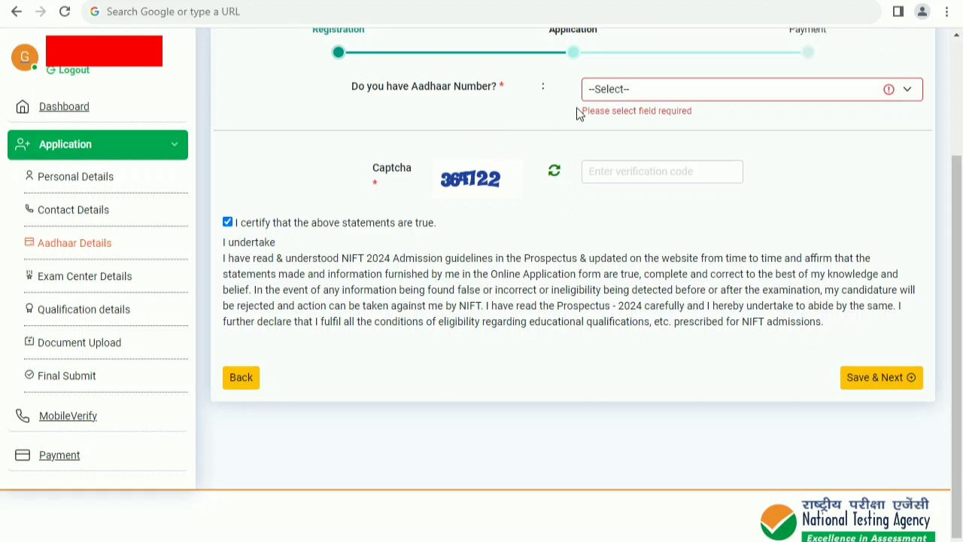
- Answer Yes to having Aadhaar, consent to sharing it, and fill the Aadhaar number and captcha
{"action": "left_click", "coordinate": [609, 96]}
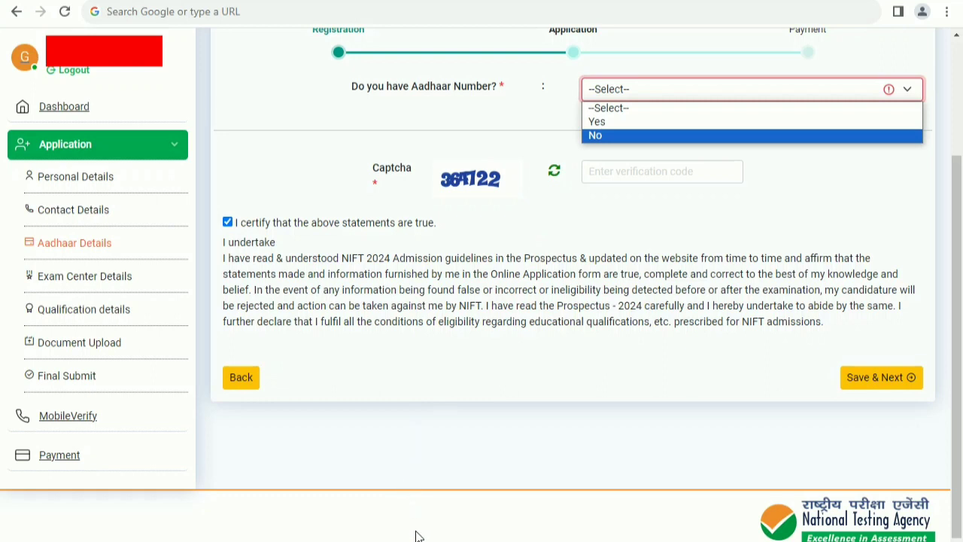
{"action": "key", "text": "Escape"}
{"action": "key", "text": "Down"}
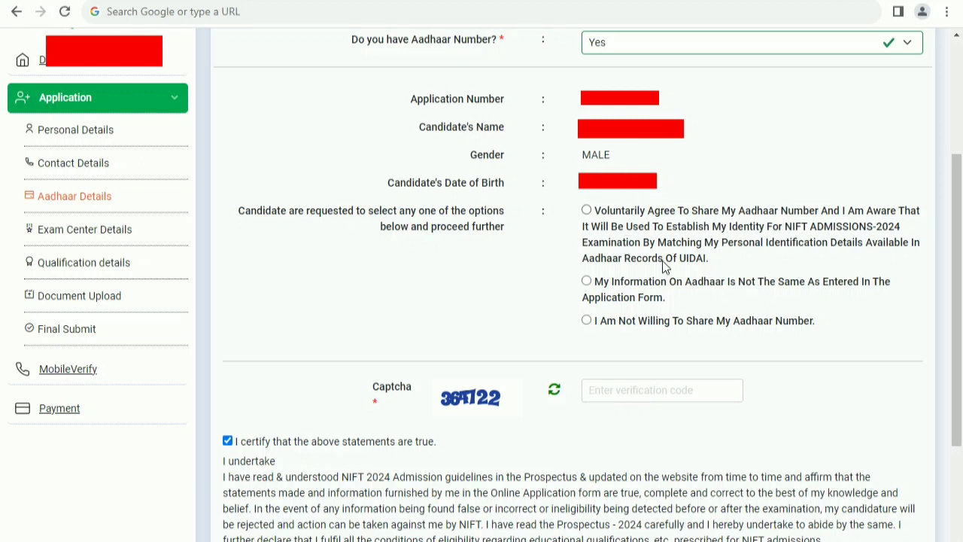
{"action": "left_click", "coordinate": [586, 209]}
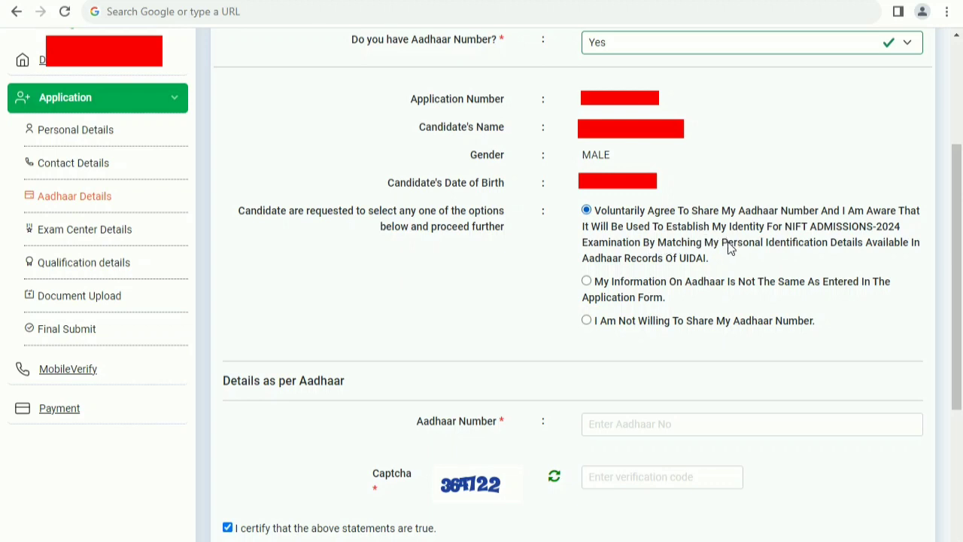
{"action": "left_click", "coordinate": [629, 424]}
{"action": "left_click", "coordinate": [621, 474]}
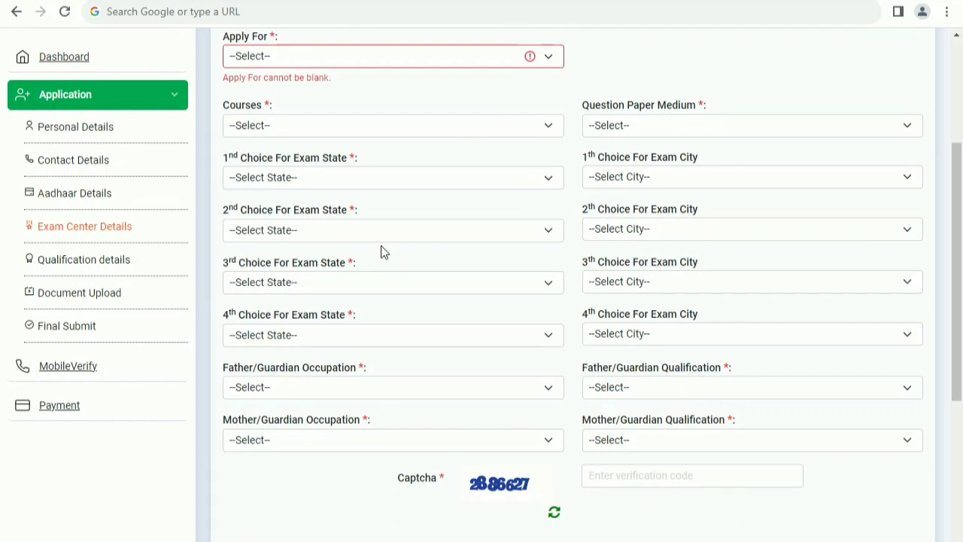
- Choose BACHELORS PROGRAMME, the B.F TECH course, and HINDI as question paper medium
{"action": "left_click", "coordinate": [334, 59]}
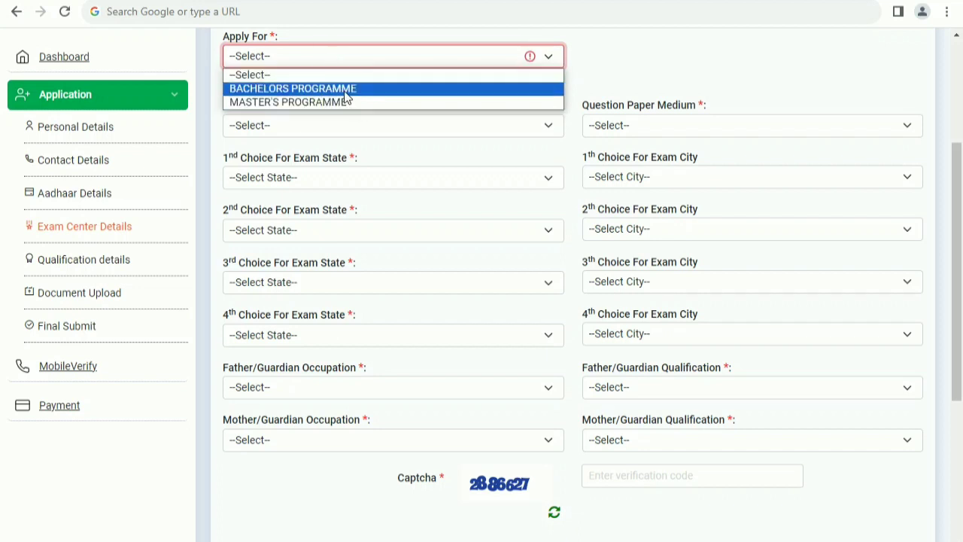
{"action": "key", "text": "Up"}
{"action": "key", "text": "Return"}
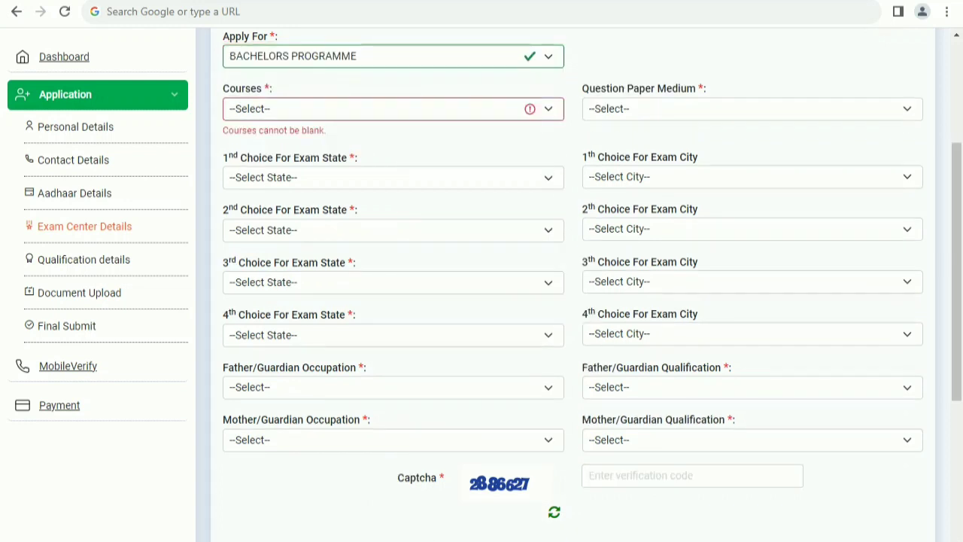
{"action": "left_click", "coordinate": [314, 112]}
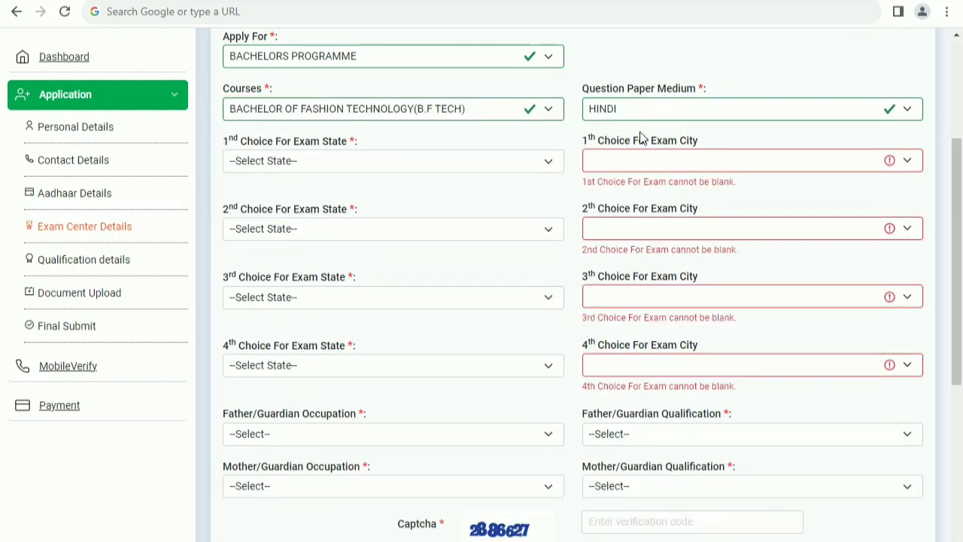
{"action": "left_click", "coordinate": [629, 113]}
{"action": "left_click", "coordinate": [630, 113]}
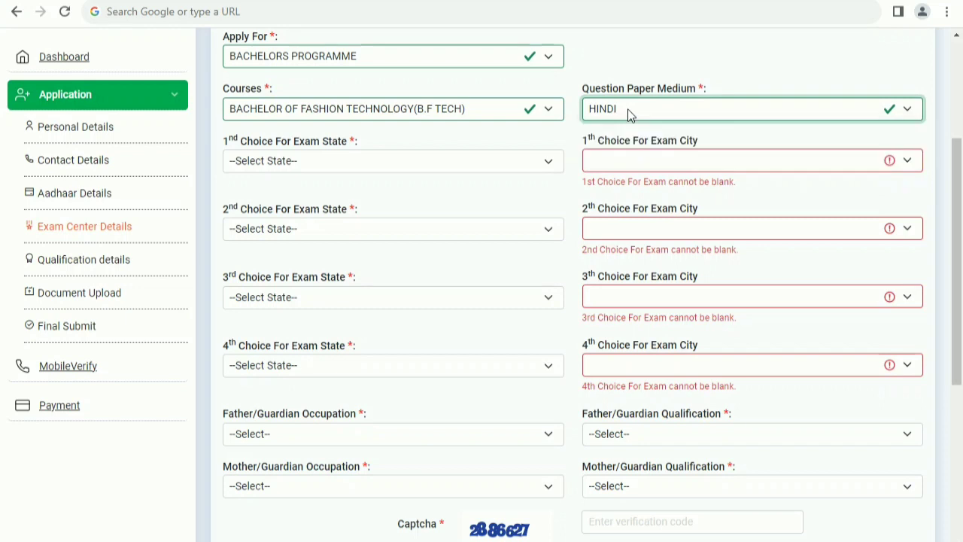
{"action": "left_click", "coordinate": [629, 113]}
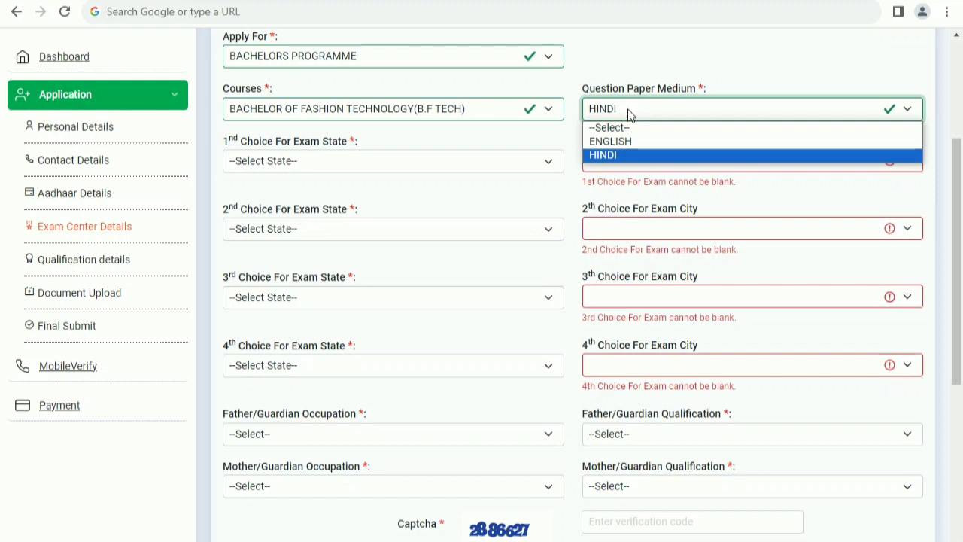
{"action": "left_click", "coordinate": [630, 113]}
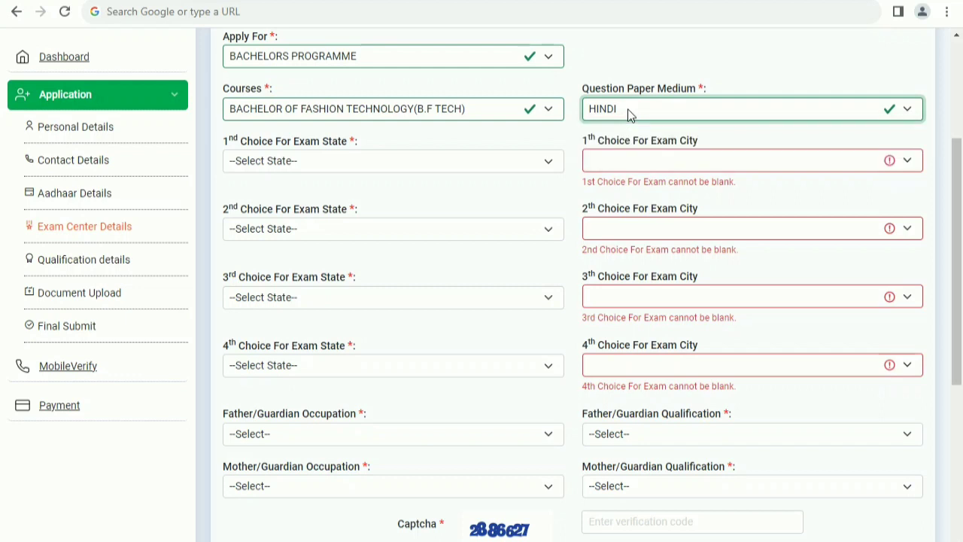
- Review the 1st and 2nd choice exam state lists, leaving both unchanged
{"action": "left_click", "coordinate": [322, 161]}
{"action": "left_click", "coordinate": [322, 161]}
{"action": "left_click", "coordinate": [305, 221]}
{"action": "left_click", "coordinate": [300, 224]}
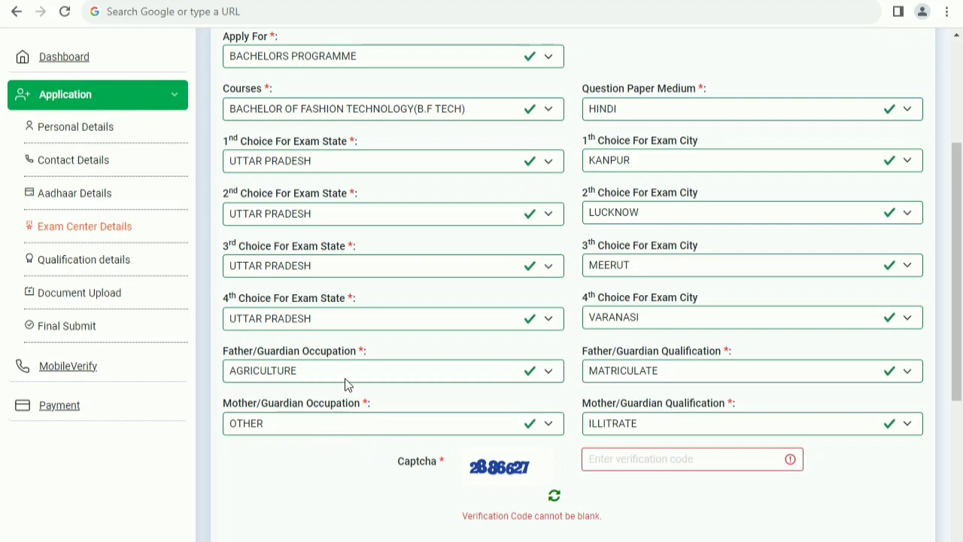
- Confirm father AGRICULTURE/MATRICULATE and mother OTHER/ILLITRATE, then go to the captcha box
{"action": "left_click", "coordinate": [346, 425]}
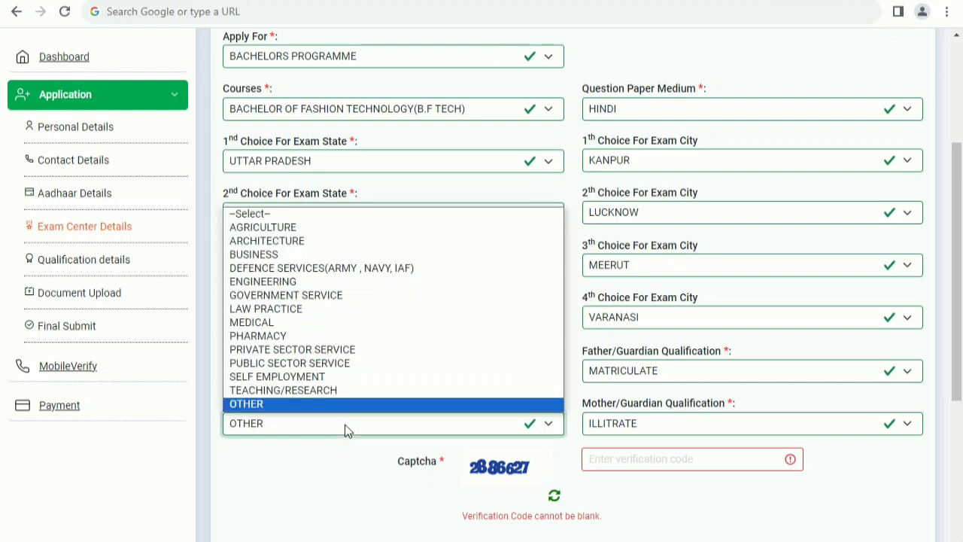
{"action": "left_click", "coordinate": [345, 424]}
{"action": "left_click", "coordinate": [319, 370]}
{"action": "left_click", "coordinate": [323, 370]}
{"action": "left_click", "coordinate": [649, 381]}
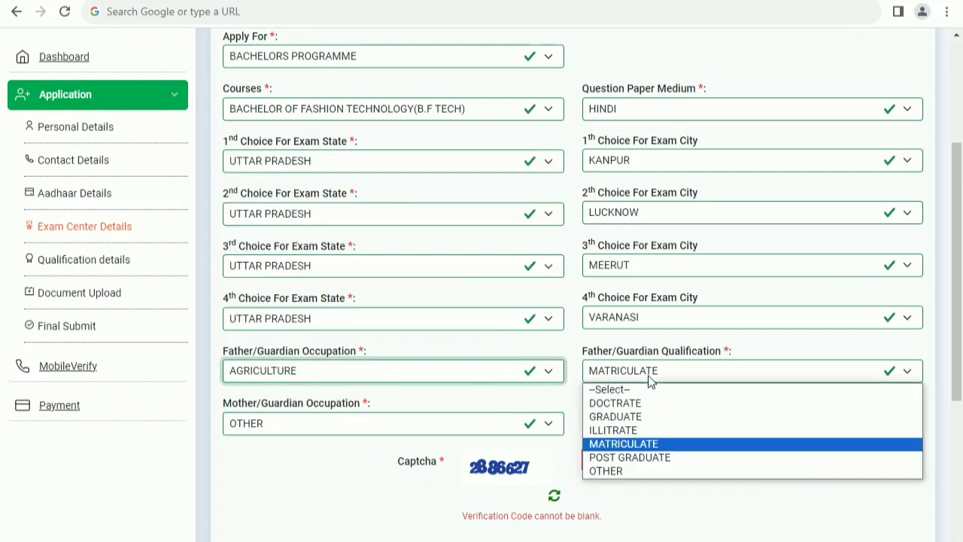
{"action": "left_click", "coordinate": [651, 379]}
{"action": "left_click", "coordinate": [627, 424]}
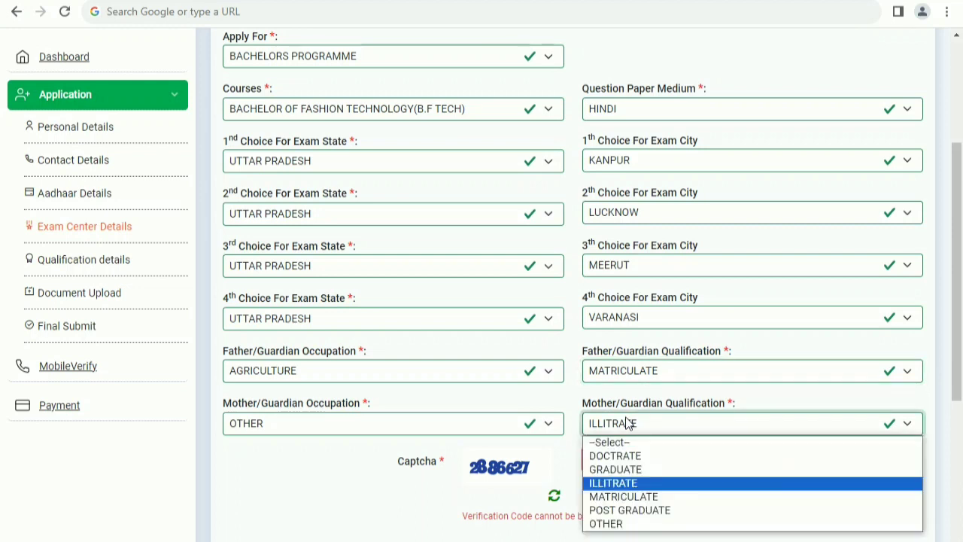
{"action": "left_click", "coordinate": [637, 376]}
{"action": "left_click", "coordinate": [638, 376]}
{"action": "left_click", "coordinate": [632, 371]}
{"action": "left_click", "coordinate": [630, 371]}
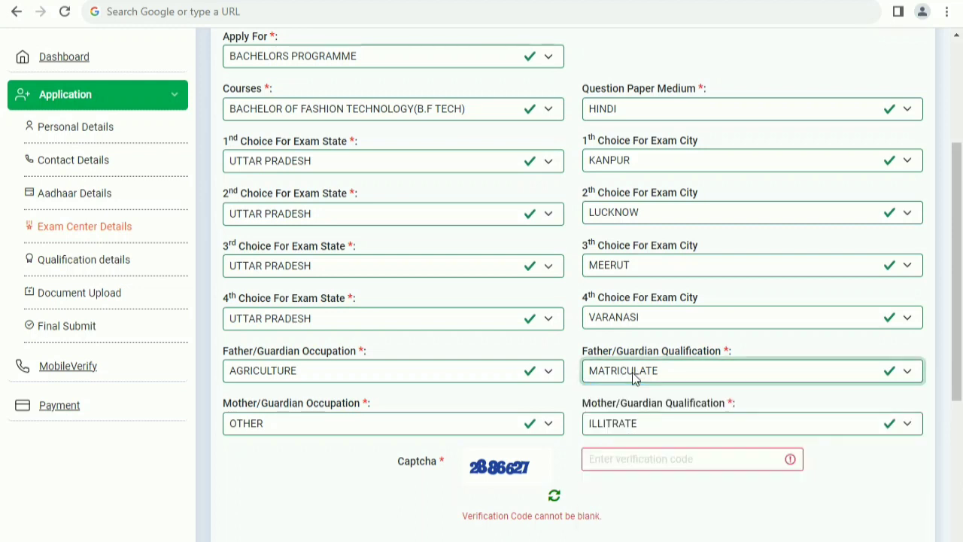
{"action": "left_click", "coordinate": [628, 422]}
{"action": "left_click", "coordinate": [629, 422]}
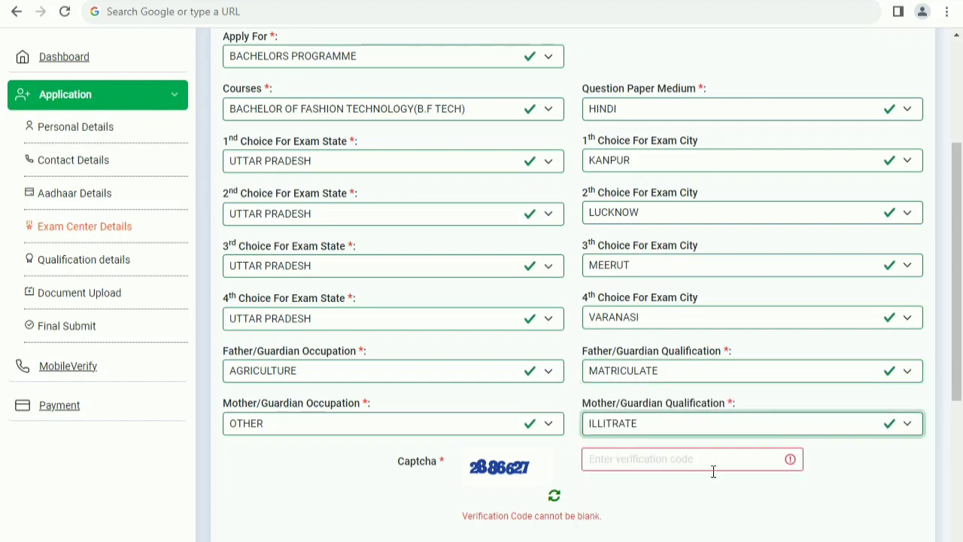
{"action": "left_click", "coordinate": [673, 460]}
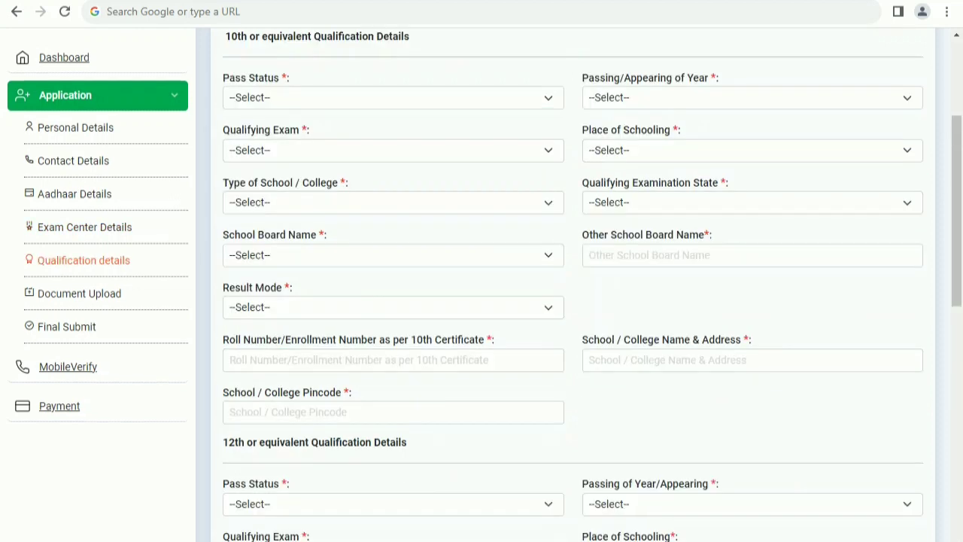
- Set 10th schooling to RURAL, Private Unaided school type, and CENTRAL BOARD OF SECONDARY EDUCATION
{"action": "scroll", "coordinate": [419, 342], "scroll_direction": "down", "scroll_amount": 1}
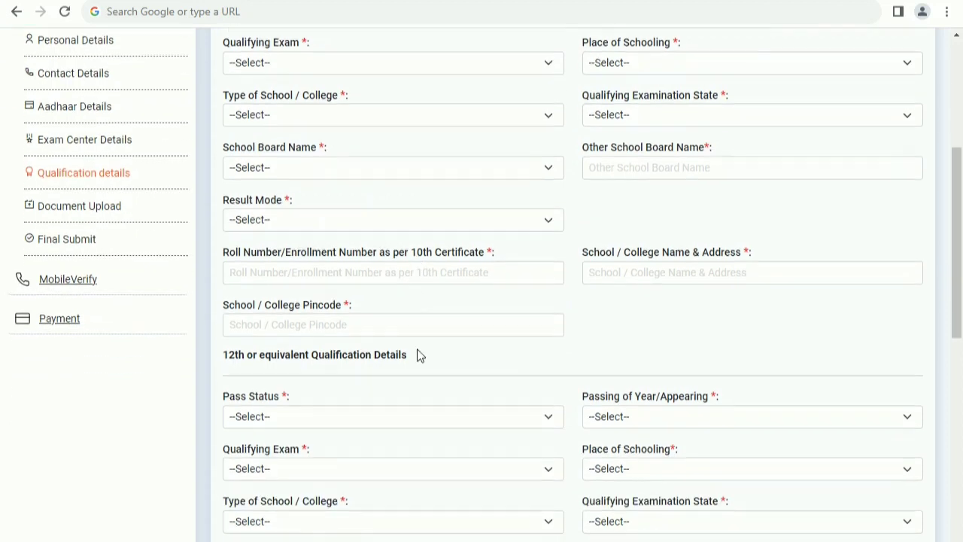
{"action": "scroll", "coordinate": [419, 355], "scroll_direction": "down", "scroll_amount": 2}
{"action": "scroll", "coordinate": [422, 353], "scroll_direction": "down", "scroll_amount": 2}
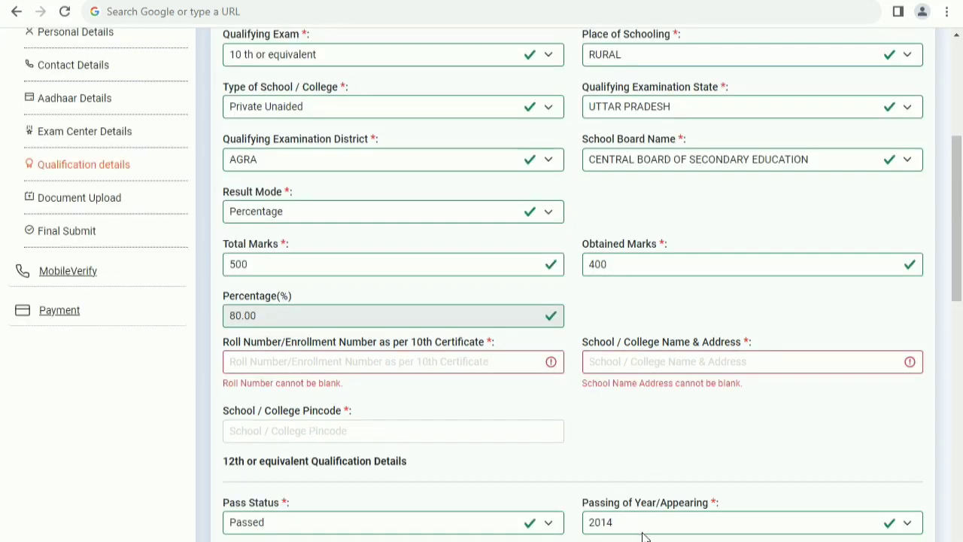
{"action": "left_click", "coordinate": [648, 64]}
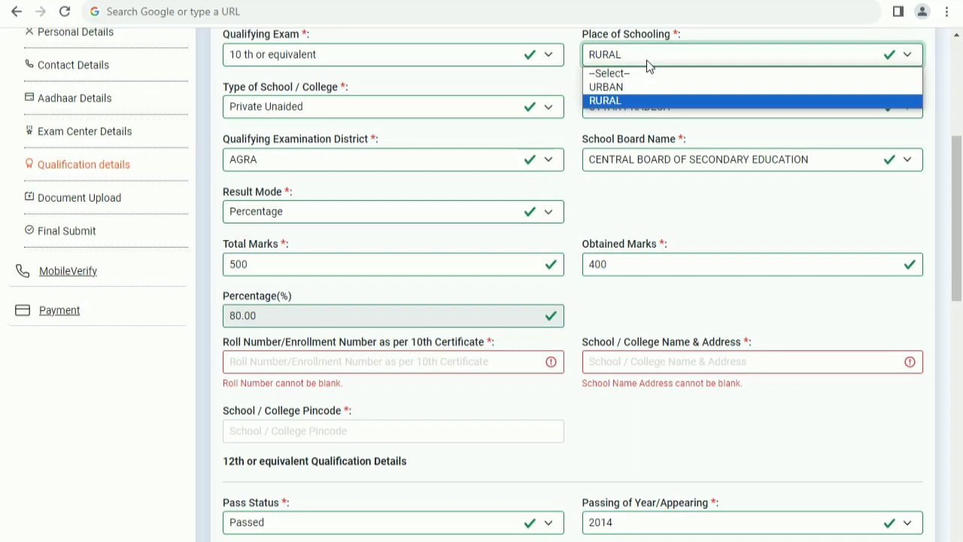
{"action": "left_click", "coordinate": [646, 60]}
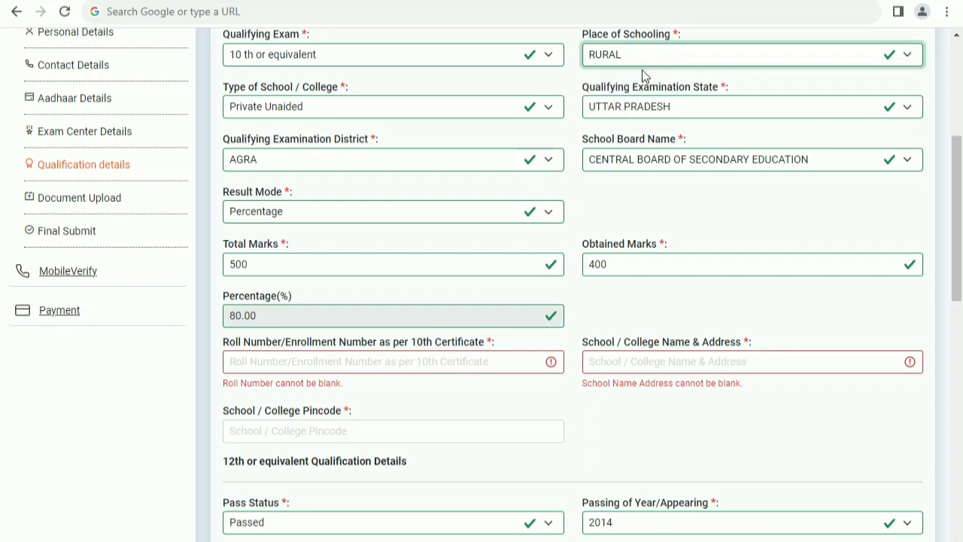
{"action": "left_click", "coordinate": [343, 113]}
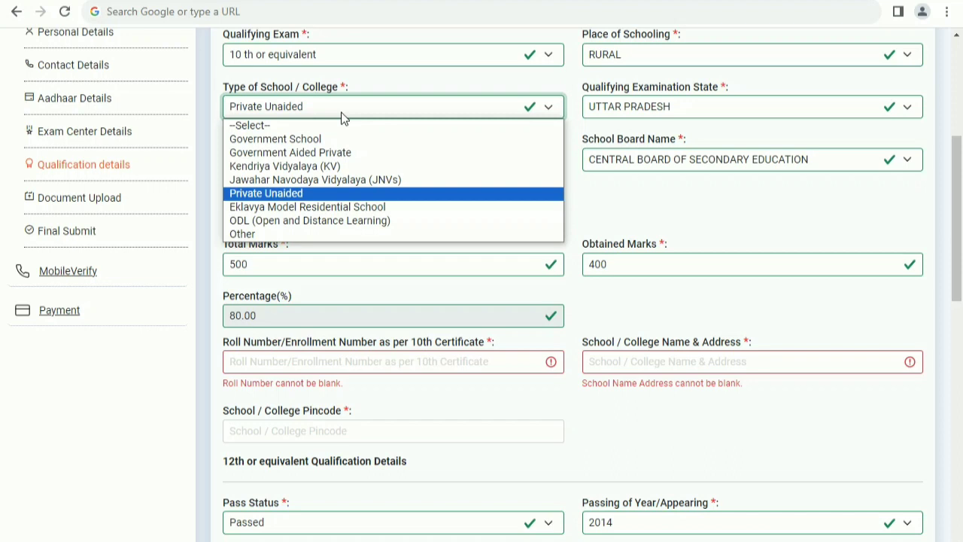
{"action": "left_click", "coordinate": [374, 109]}
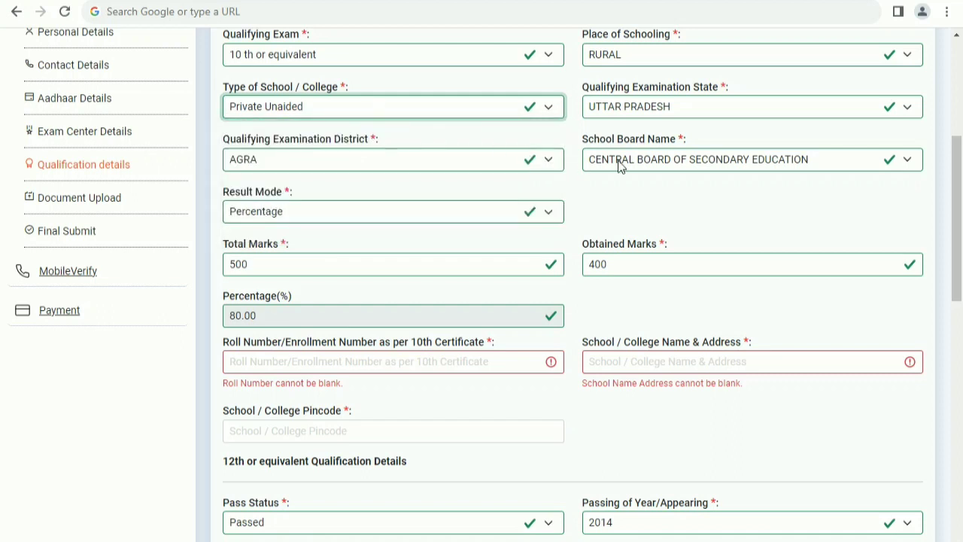
{"action": "left_click", "coordinate": [619, 167]}
{"action": "left_click", "coordinate": [619, 166]}
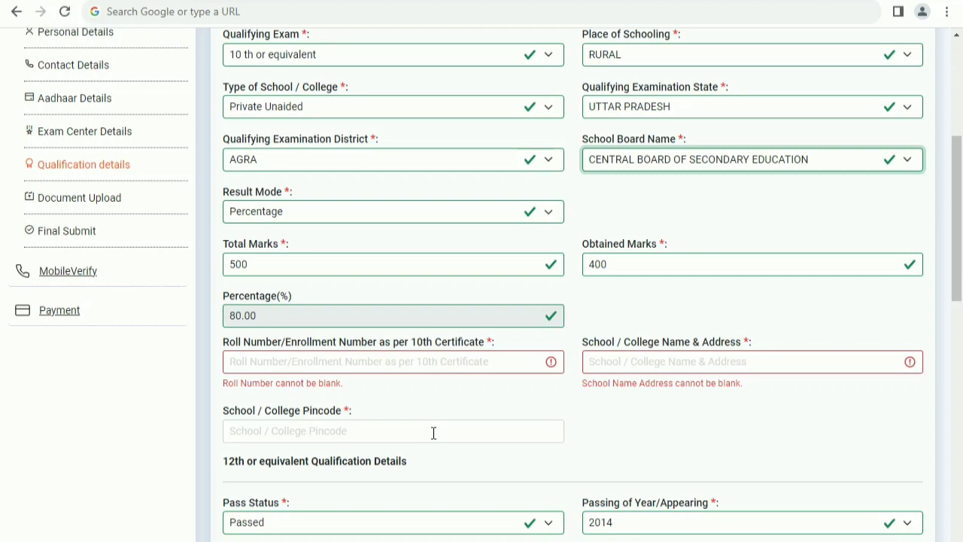
{"action": "scroll", "coordinate": [434, 434], "scroll_direction": "down", "scroll_amount": 2}
- Set the 12th Pass Status to Passed and scroll further down the form
{"action": "left_click", "coordinate": [329, 376]}
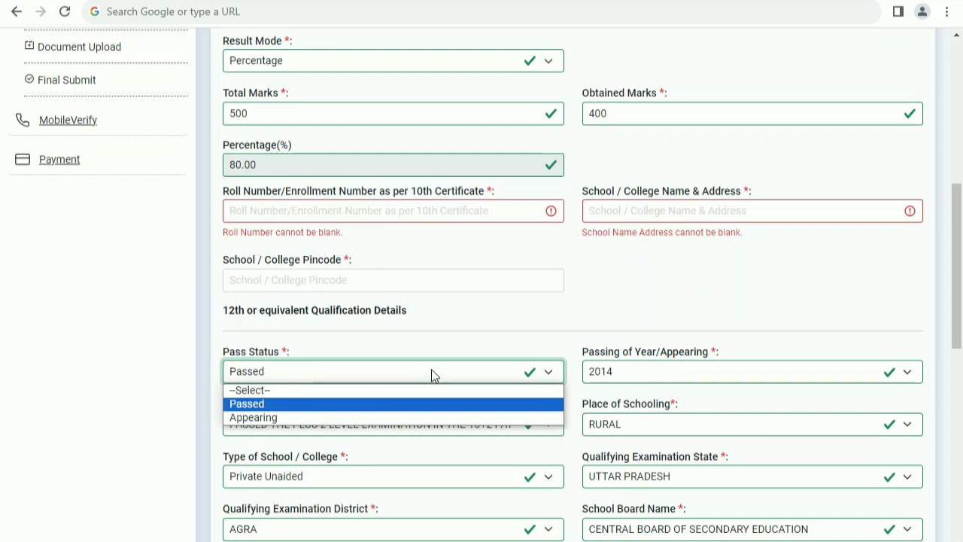
{"action": "left_click", "coordinate": [483, 339]}
{"action": "scroll", "coordinate": [496, 361], "scroll_direction": "down", "scroll_amount": 6}
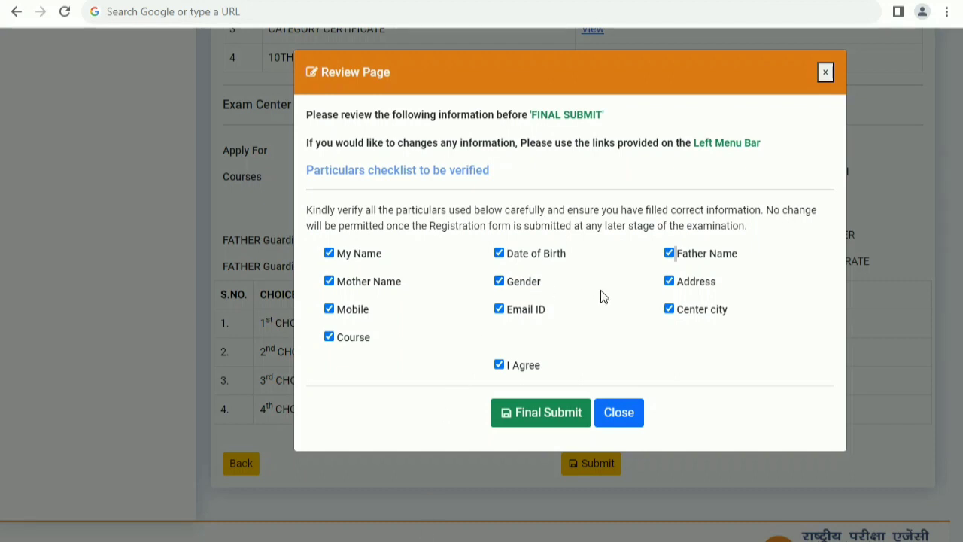
- Final-submit the reviewed NIFT 2024 application form
{"action": "left_click", "coordinate": [539, 413]}
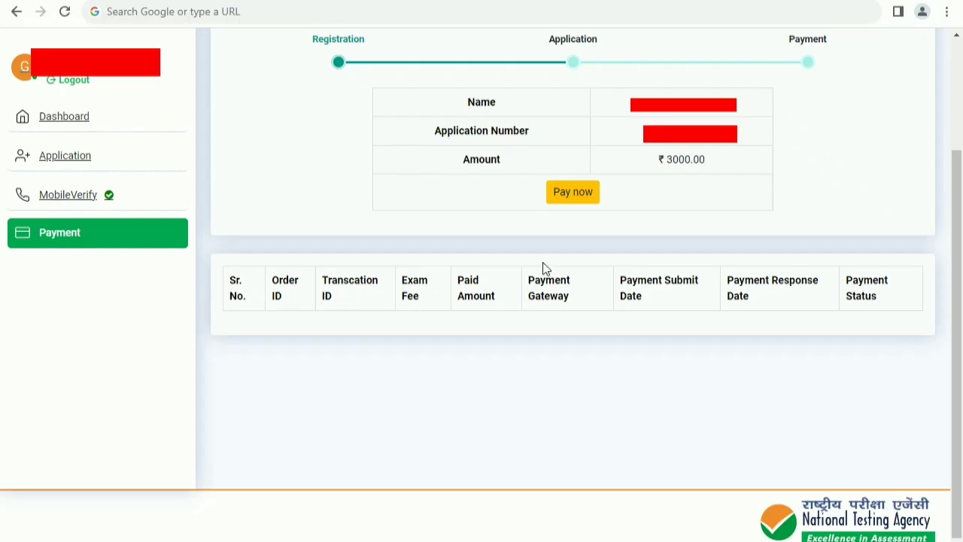
- Start paying the ₹3000 application fee through the IDBI payment gateway
{"action": "left_click", "coordinate": [571, 194]}
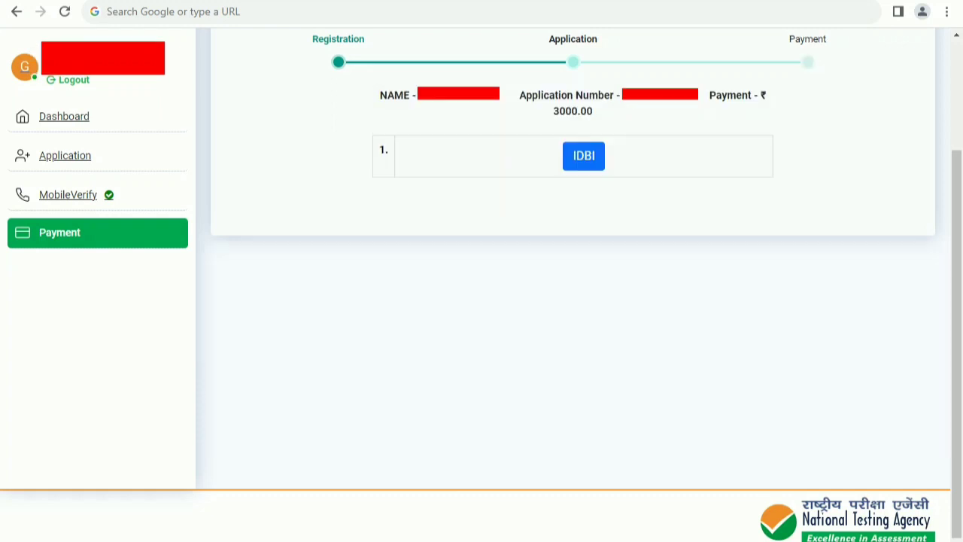
{"action": "left_click", "coordinate": [590, 167]}
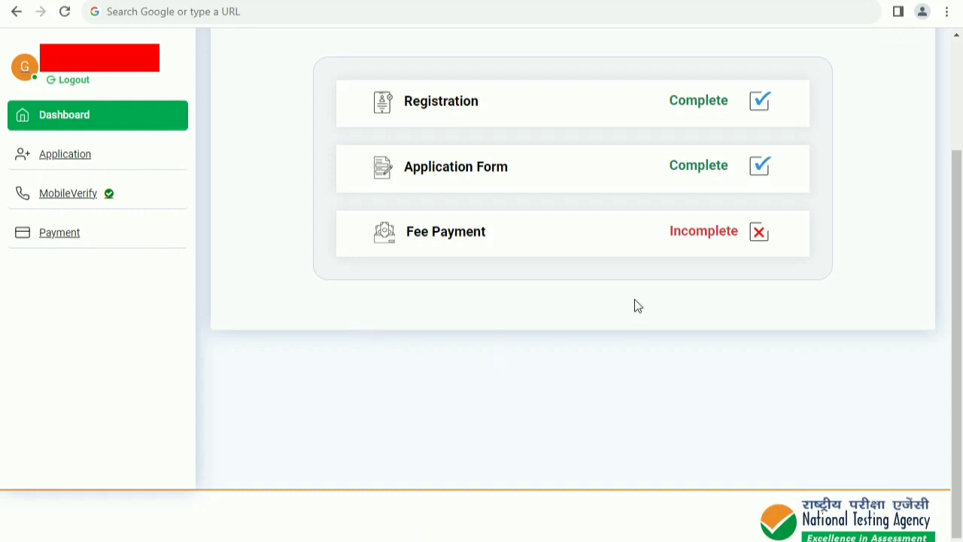
- Open the Payment page to see the ₹3000 IDBI order dated 10-12-2023
{"action": "left_click", "coordinate": [59, 233]}
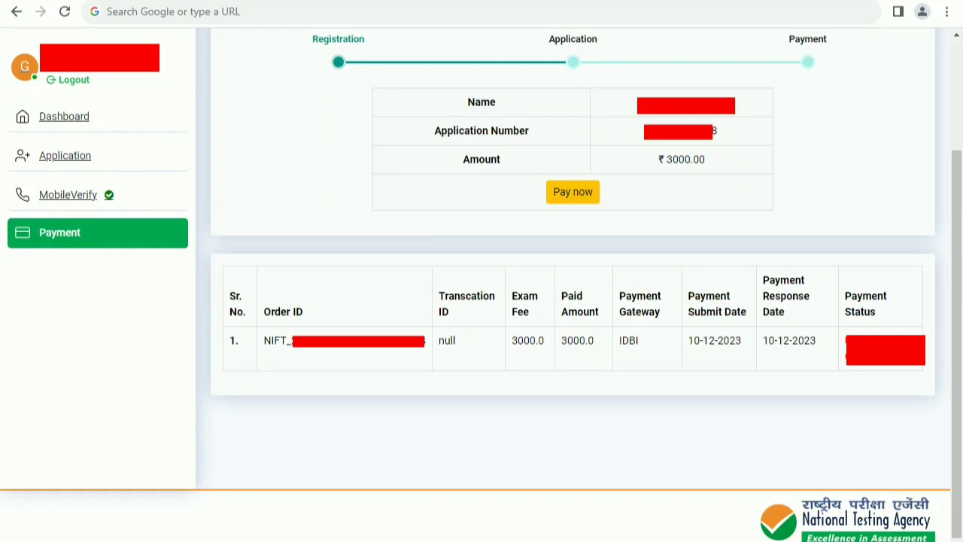